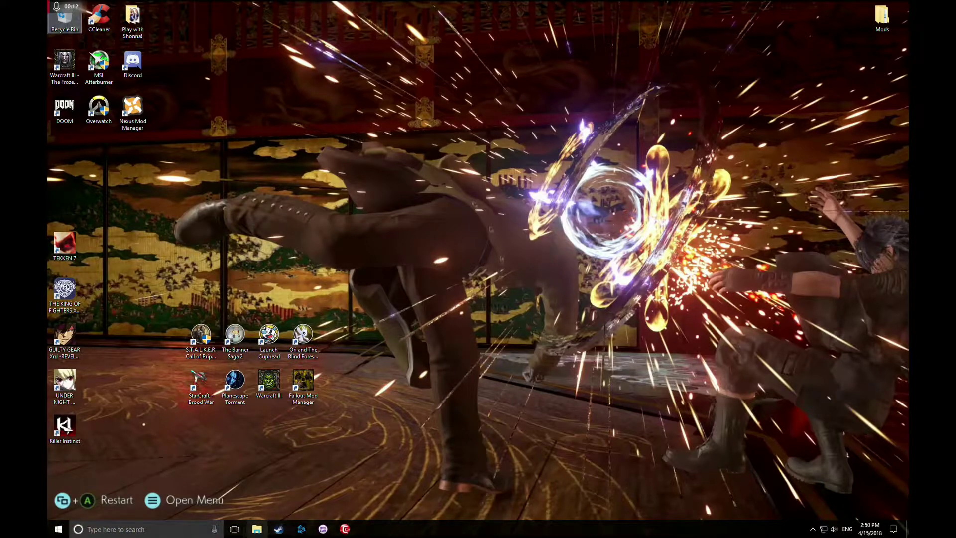
Step: Open google.com in the web browser using the Windows search
click(152, 531)
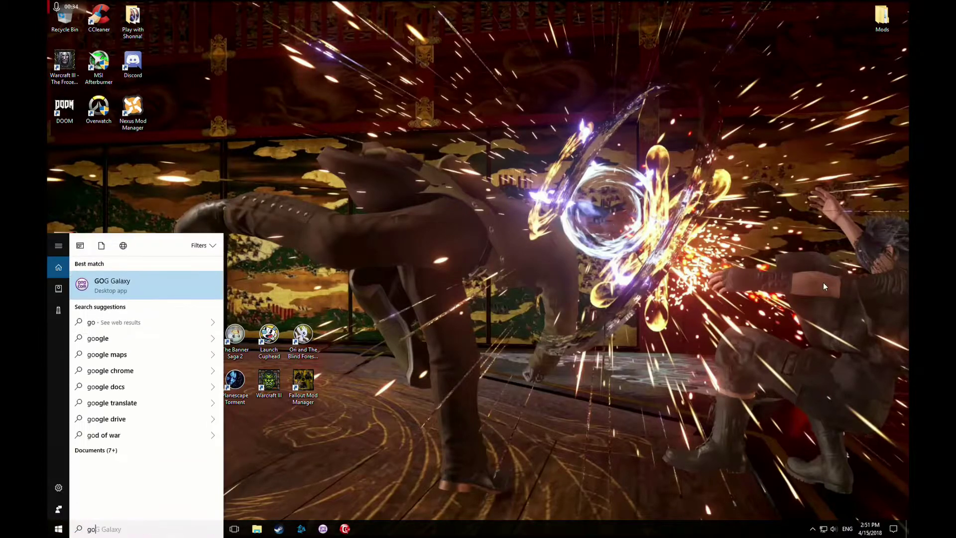
text(e.com)
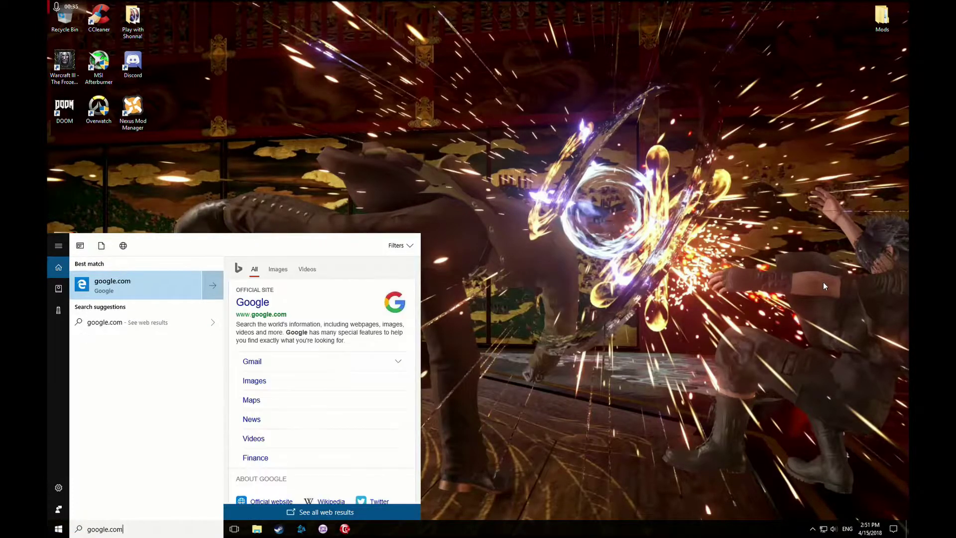
key(Return)
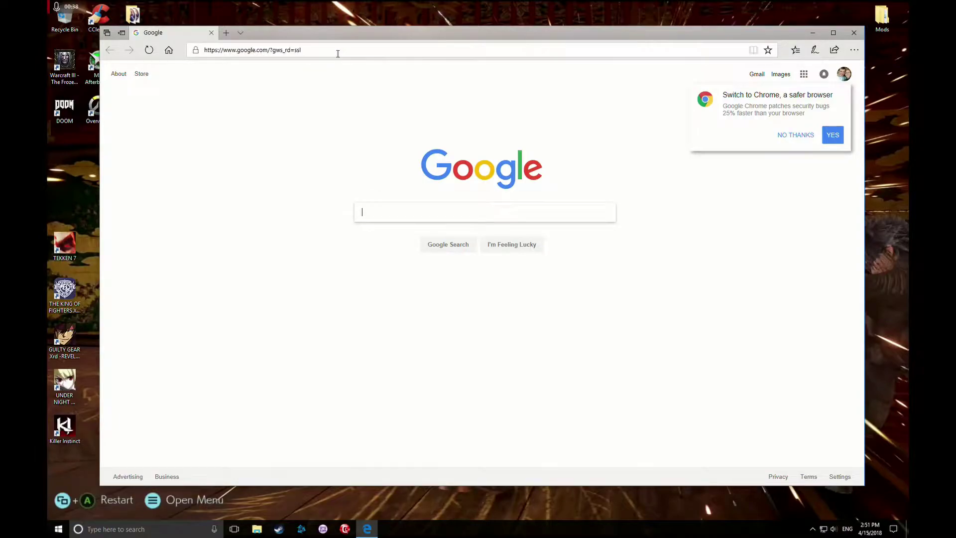
click(336, 50)
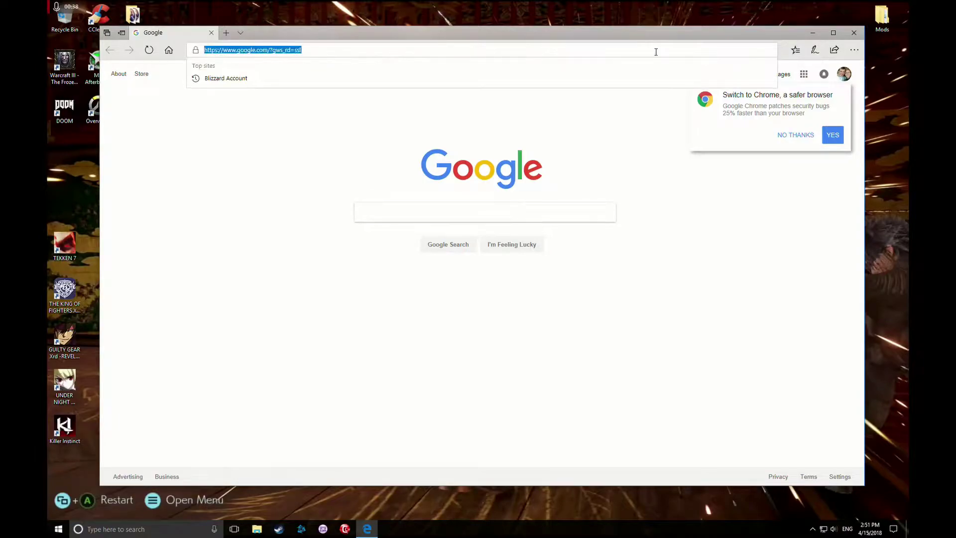
key(BackSpace)
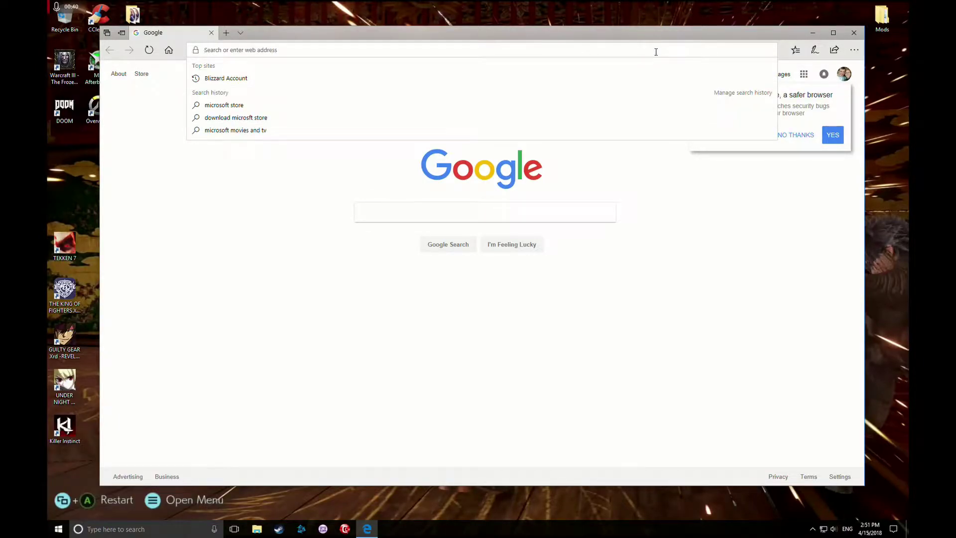
text(https)
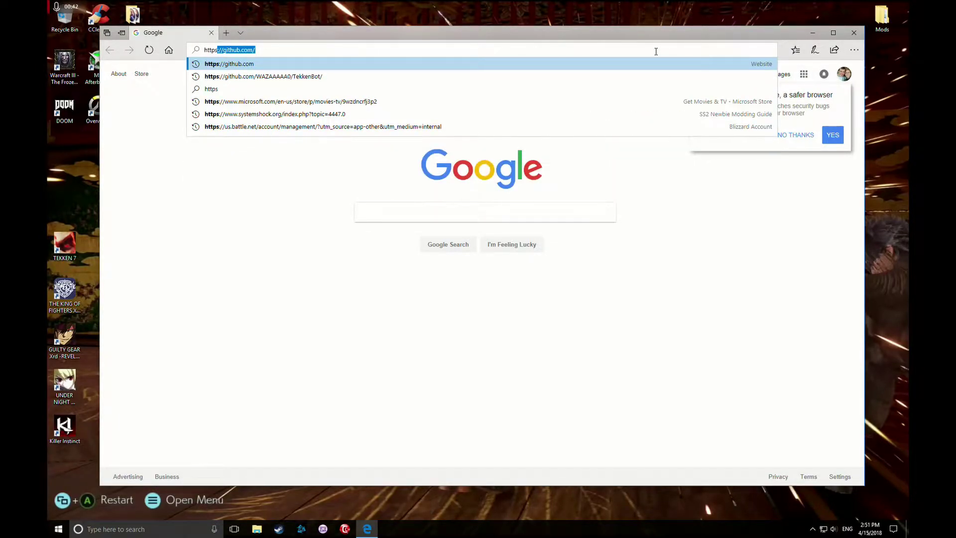
text(://)
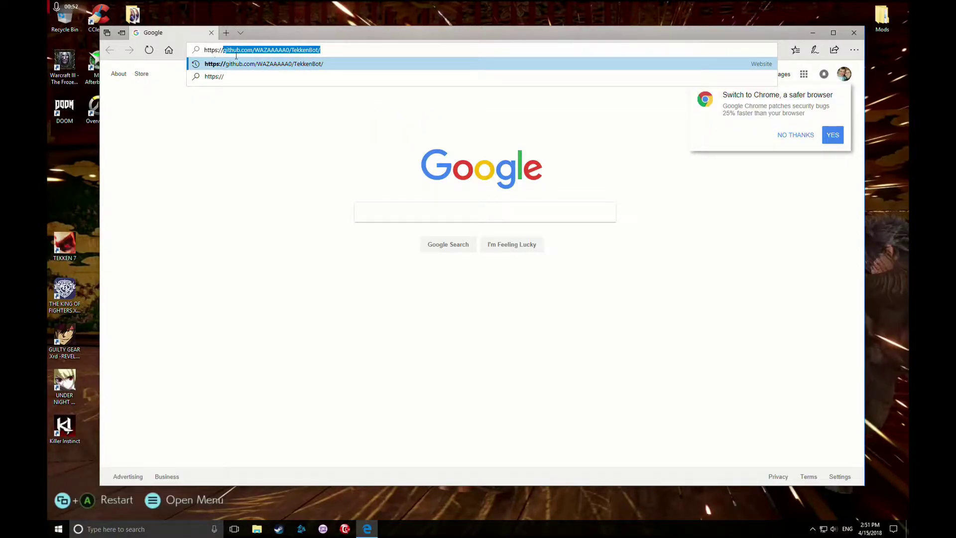
click(349, 50)
key(Return)
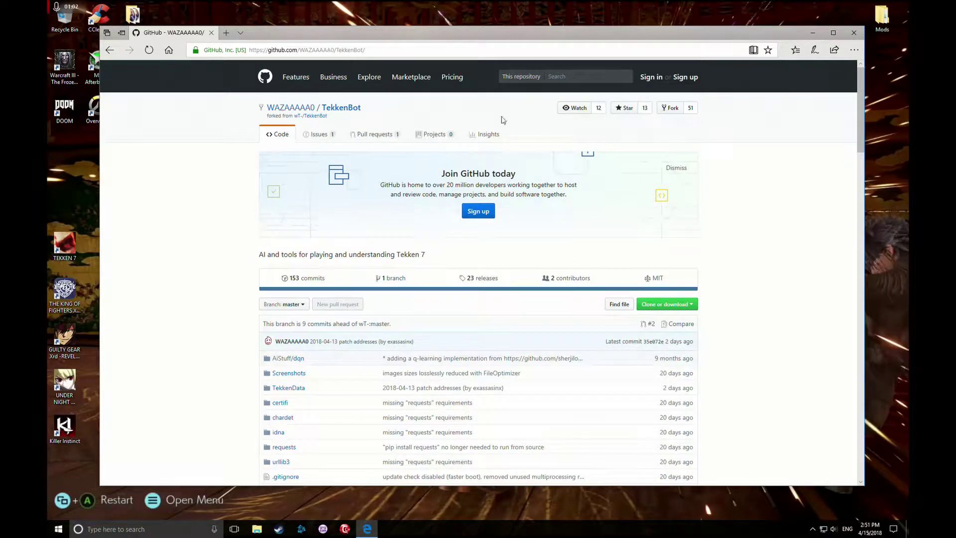
Step: Open the "2018-04-13 patch addresses" commit for the TekkenData folder and review its changes to memory_address.ini
scroll(658, 124, down, 3)
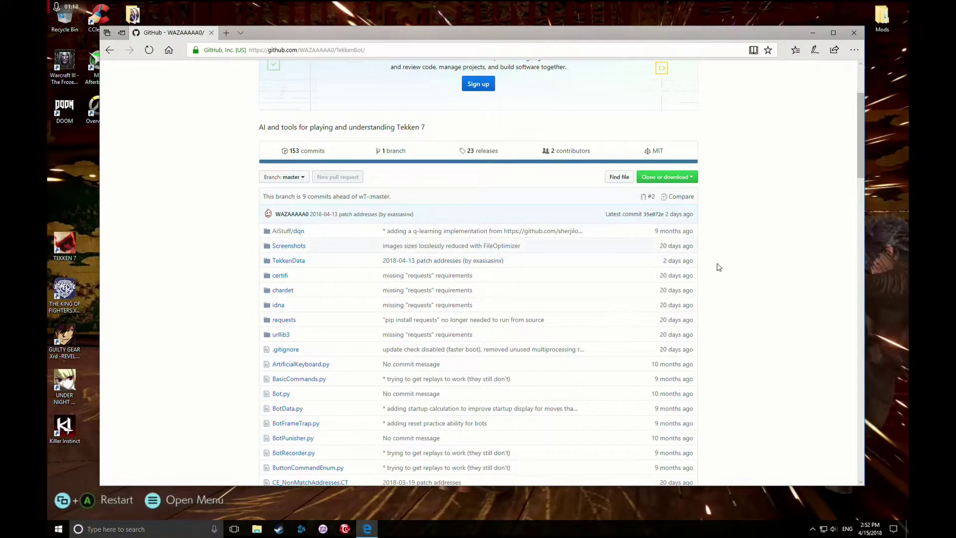
click(484, 261)
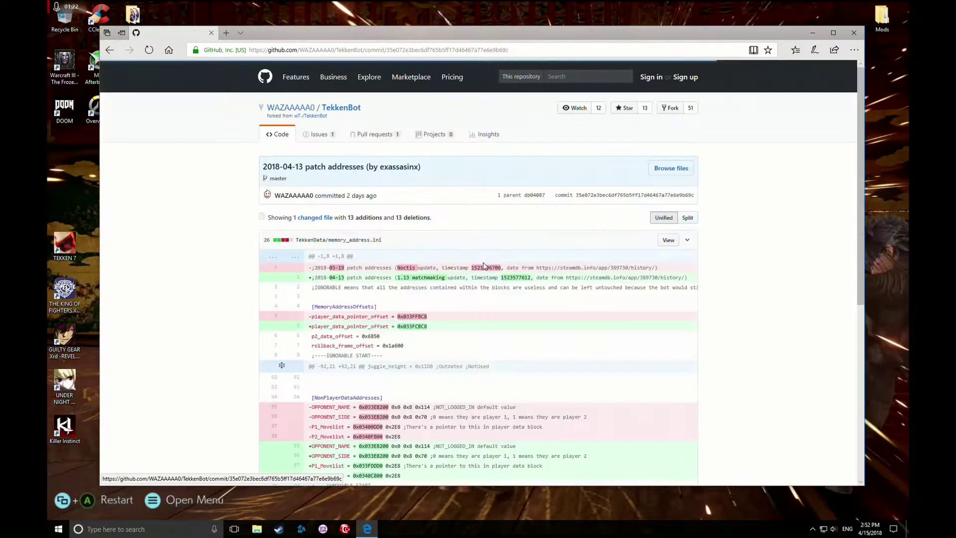
scroll(315, 284, down, 1)
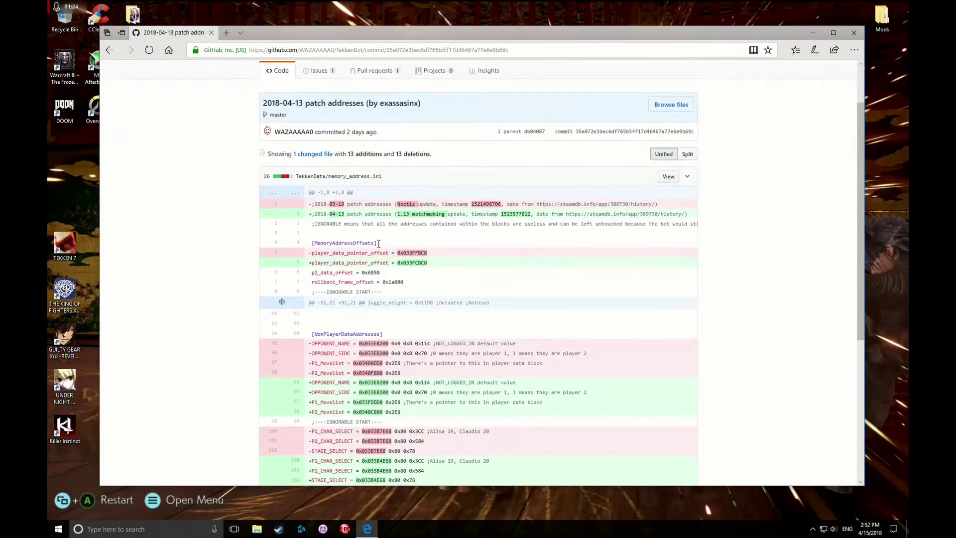
scroll(496, 264, down, 5)
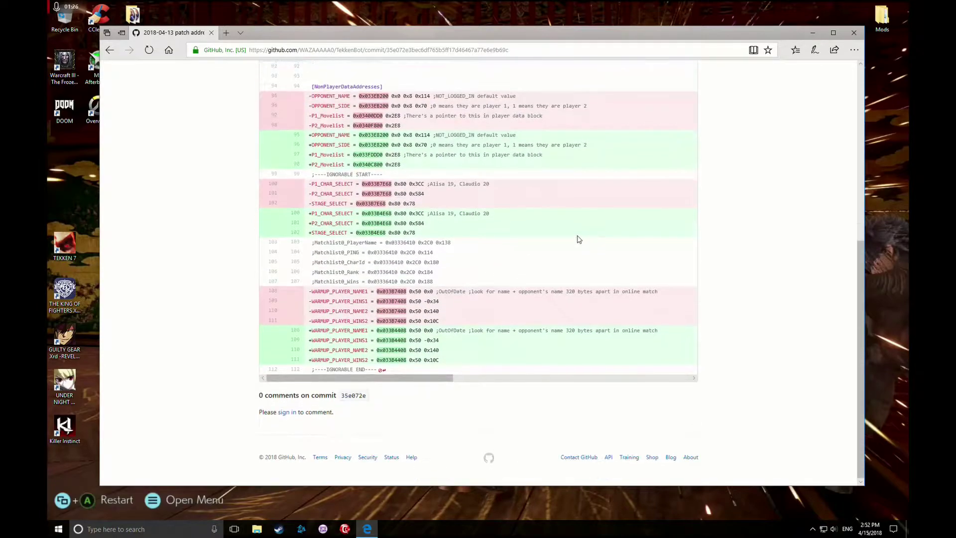
scroll(593, 230, up, 6)
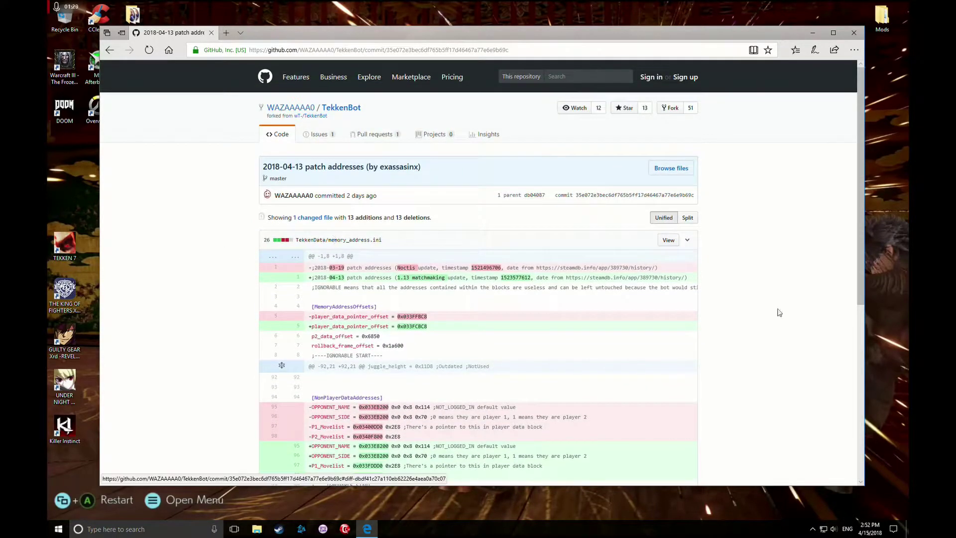
scroll(722, 258, down, 2)
scroll(697, 209, up, 1)
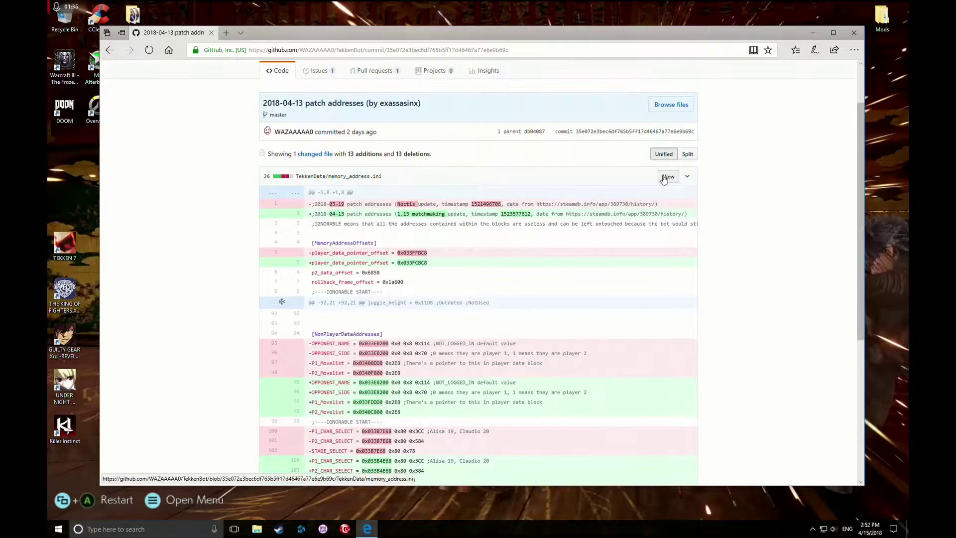
Step: View the full memory_address.ini file from the commit, copy all 112 lines of its text, and minimize the browser
click(669, 177)
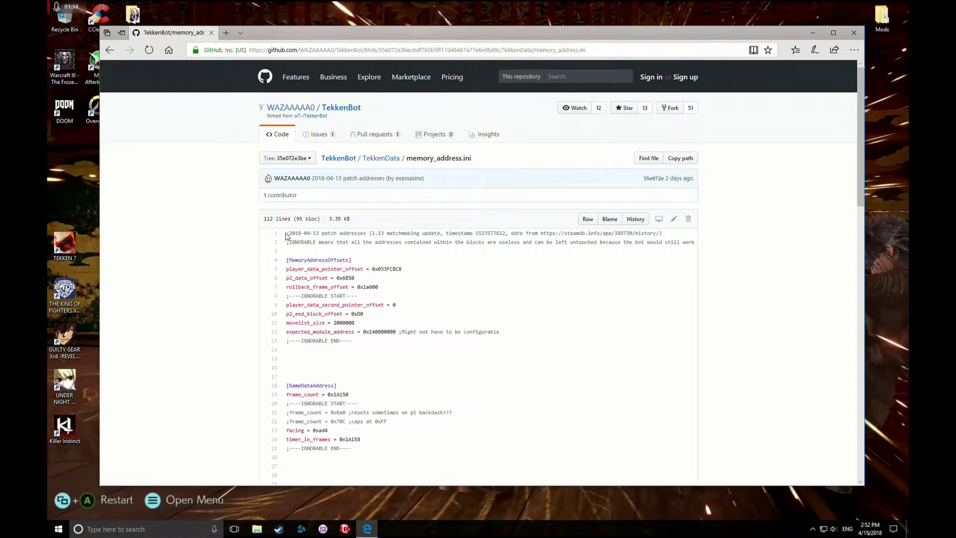
drag(287, 235, 776, 478)
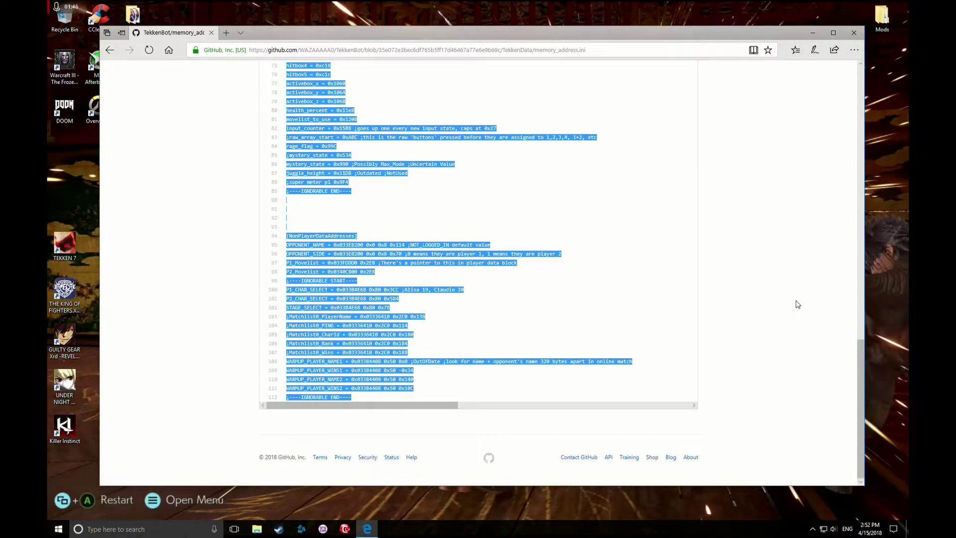
click(813, 35)
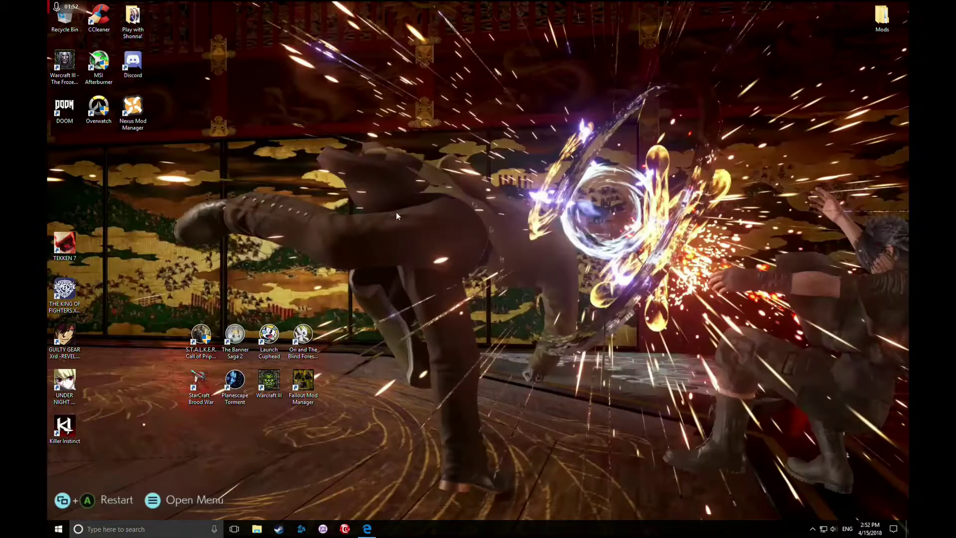
Step: Open the TekkenData folder inside Mods > TekkenBotPrime_v0.9.0 > TekkenBotPrime
double_click(878, 20)
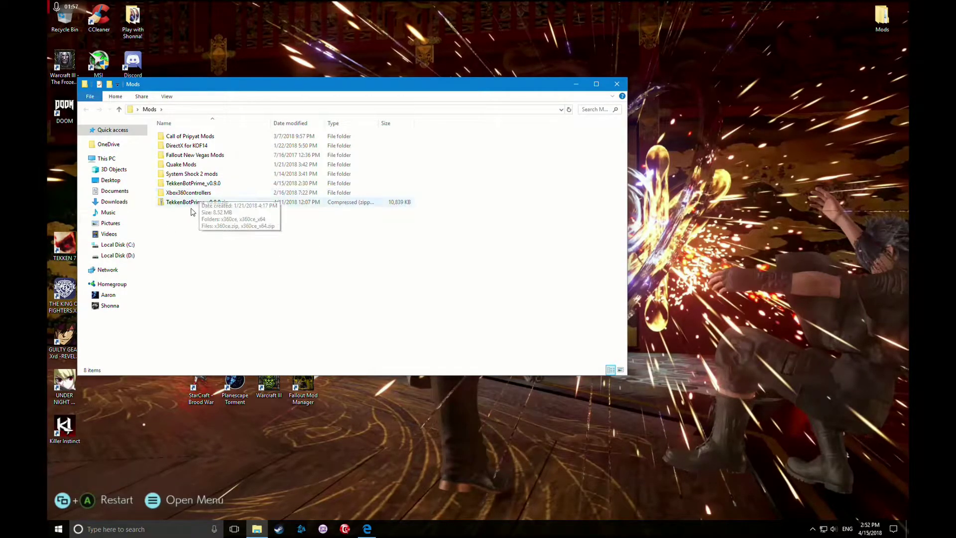
double_click(202, 185)
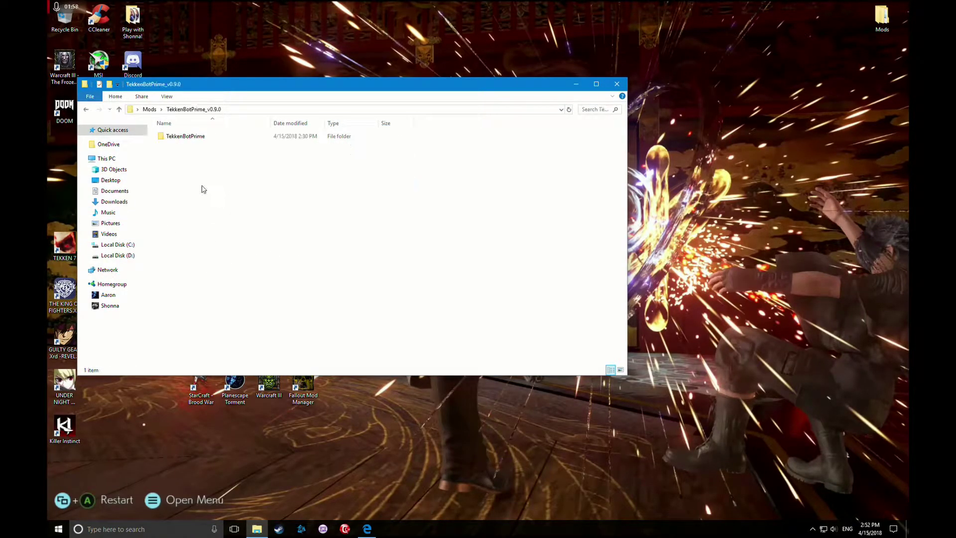
double_click(189, 139)
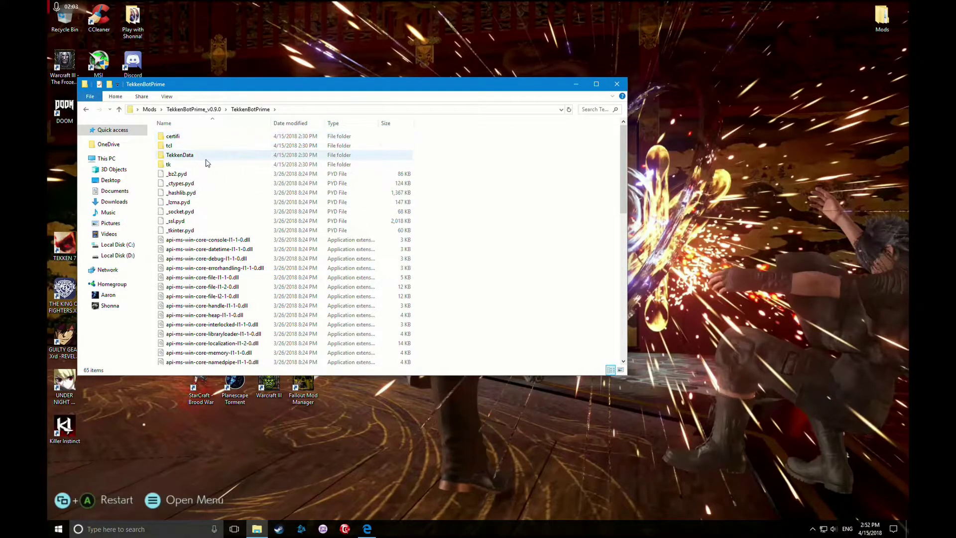
double_click(182, 156)
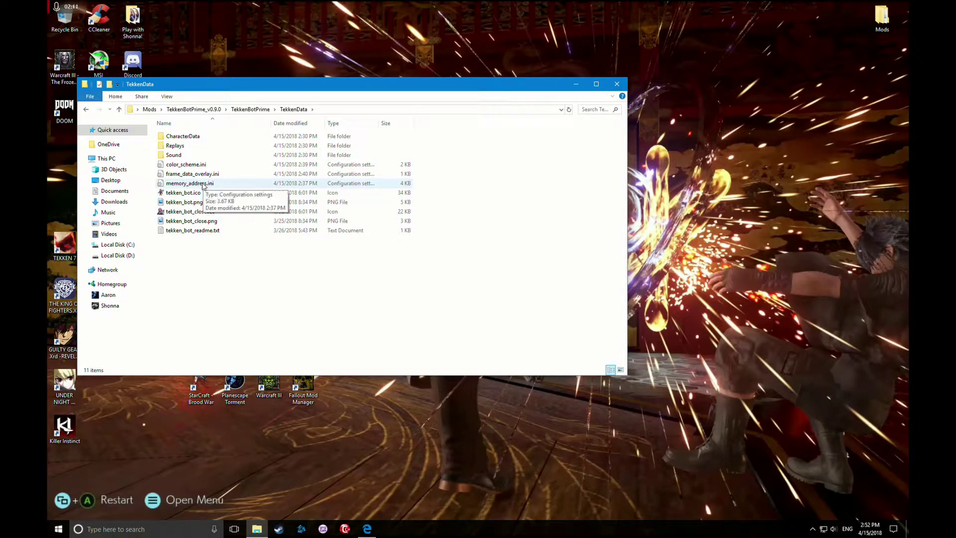
Step: Replace the entire contents of the local memory_address.ini with the copied text, save the file, and close the folder
double_click(203, 184)
key(ctrl+a)
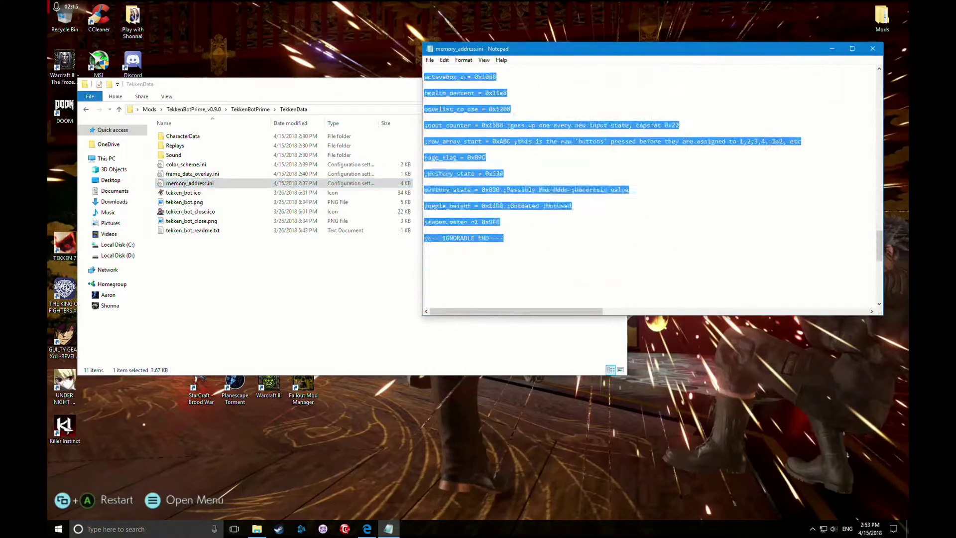
key(Delete)
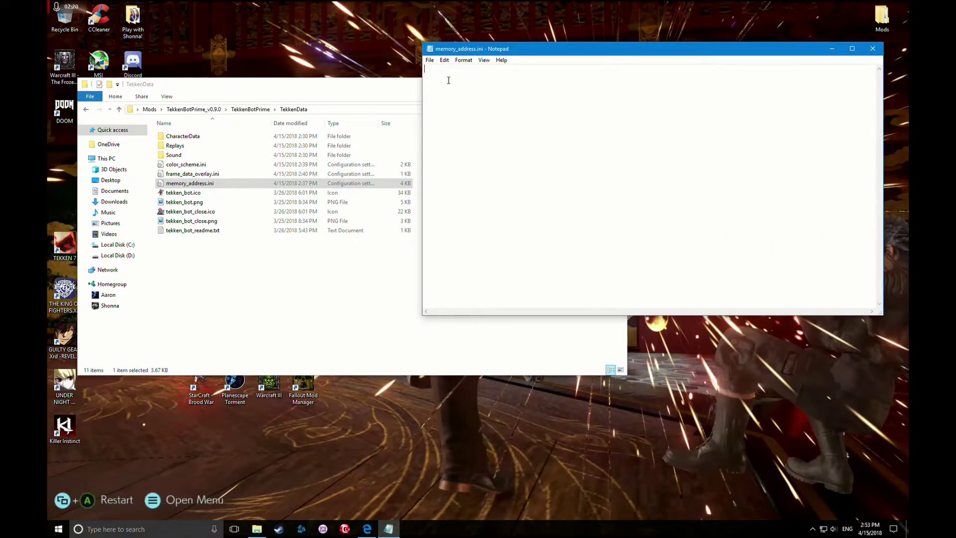
key(ctrl+v)
click(873, 49)
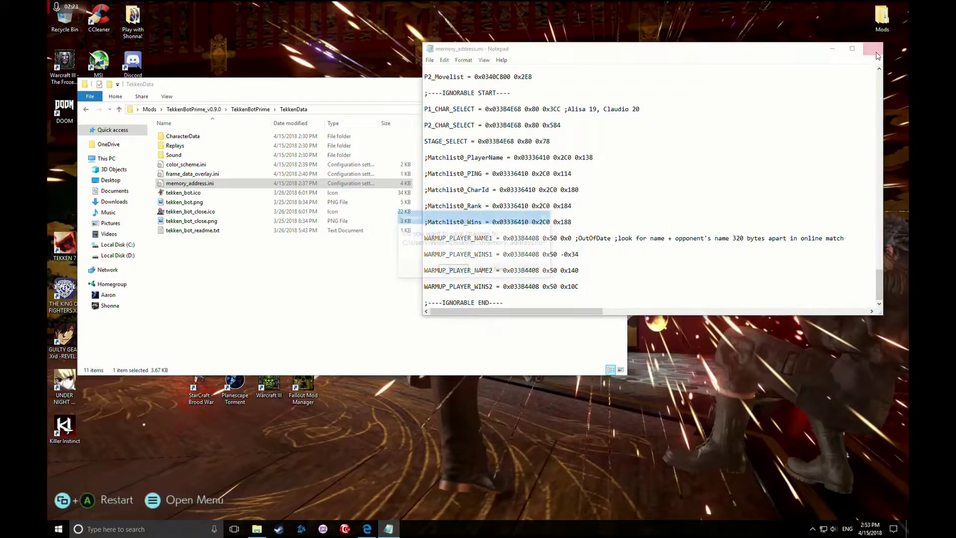
click(452, 270)
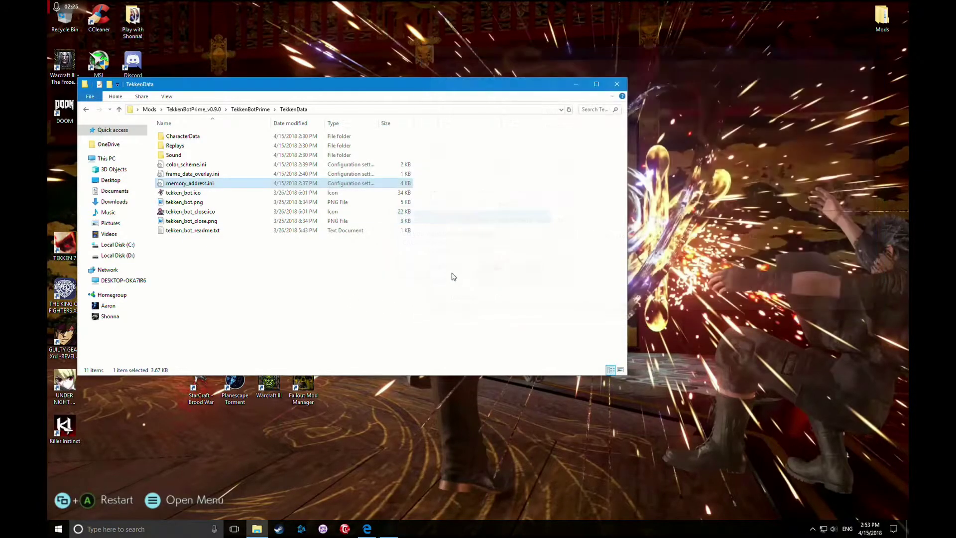
click(617, 84)
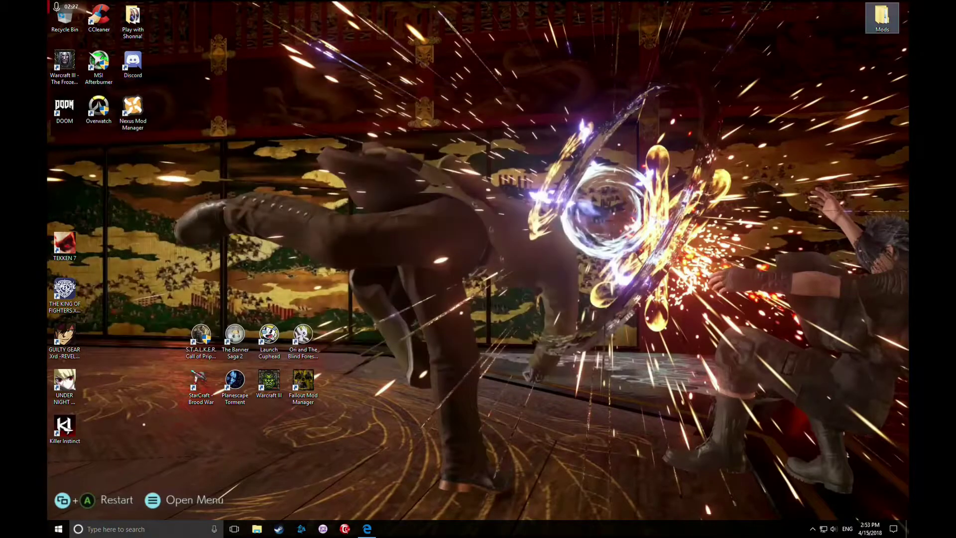
Step: Launch TEKKEN 7 and enter the Options submenu from the main menu
double_click(64, 243)
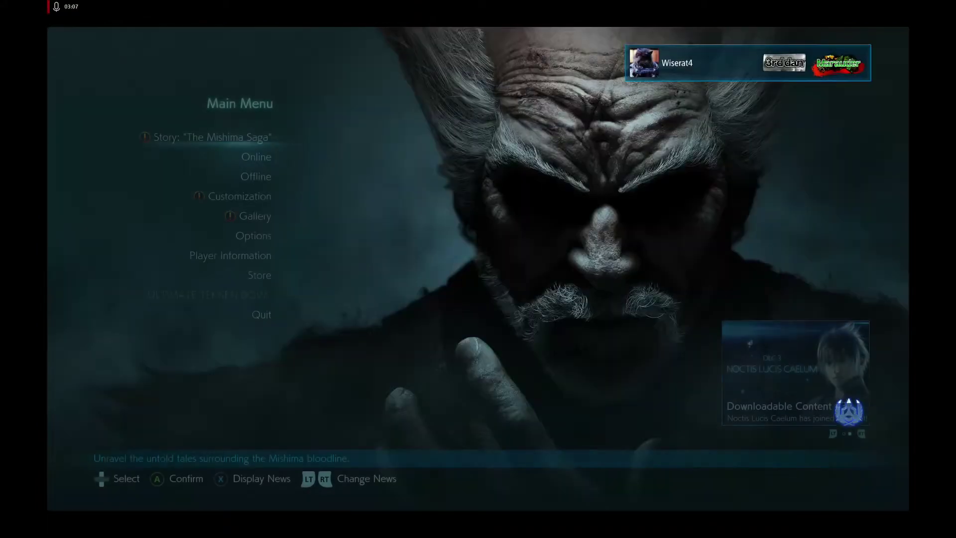
key(Down)
key(Down)
key(Down)
key(Down)
key(Down)
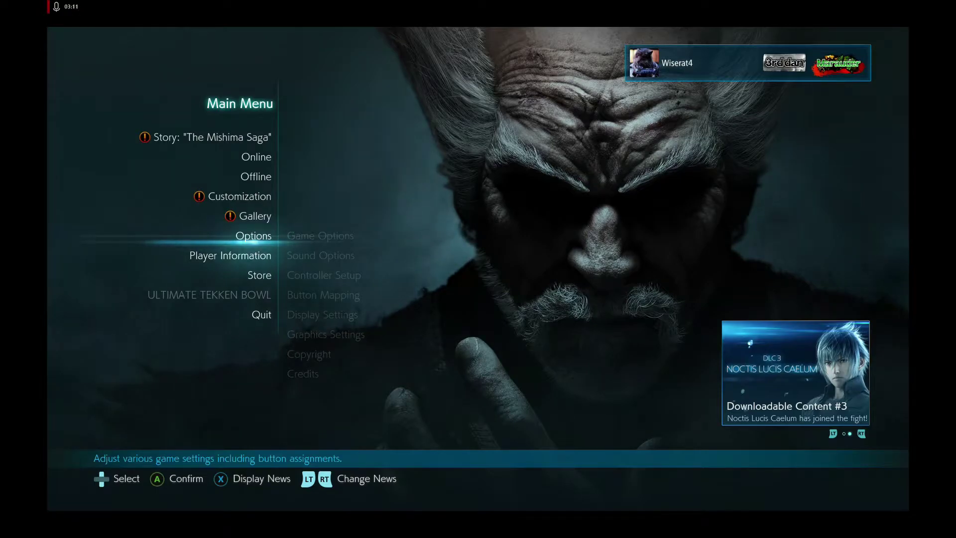
key(Down)
key(Up)
key(Return)
Step: Check the Screen Mode in the game's Graphics Settings, and return to the main menu
key(Down)
key(Down)
key(Down)
key(Down)
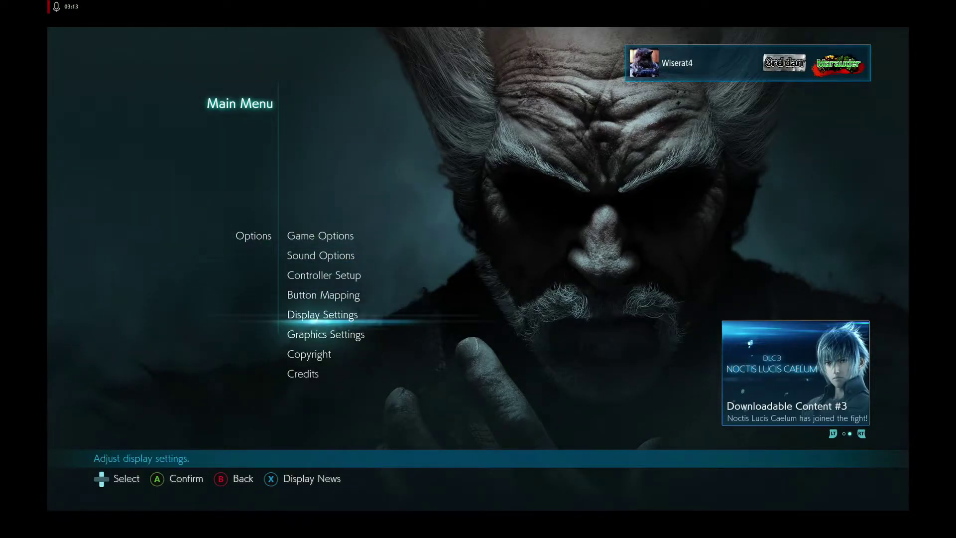
key(Down)
key(Return)
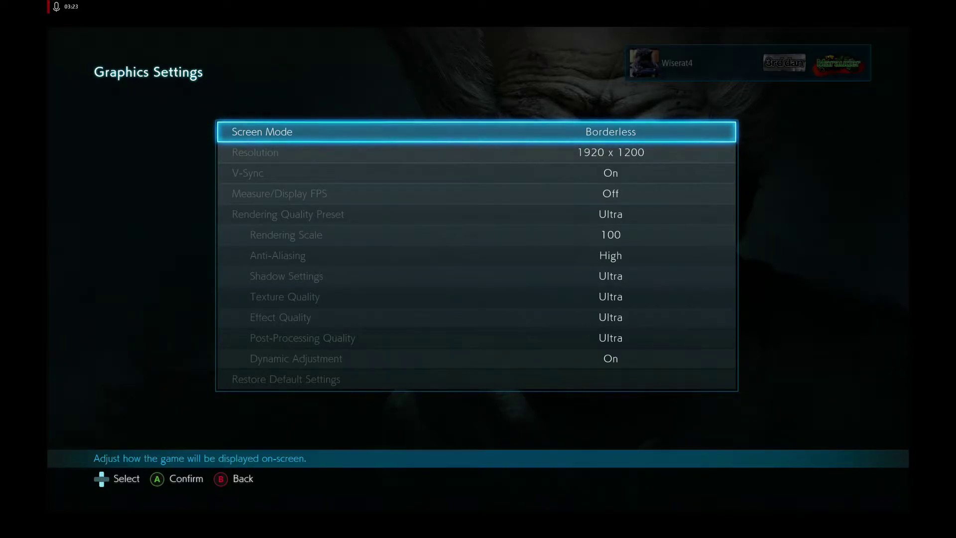
key(Escape)
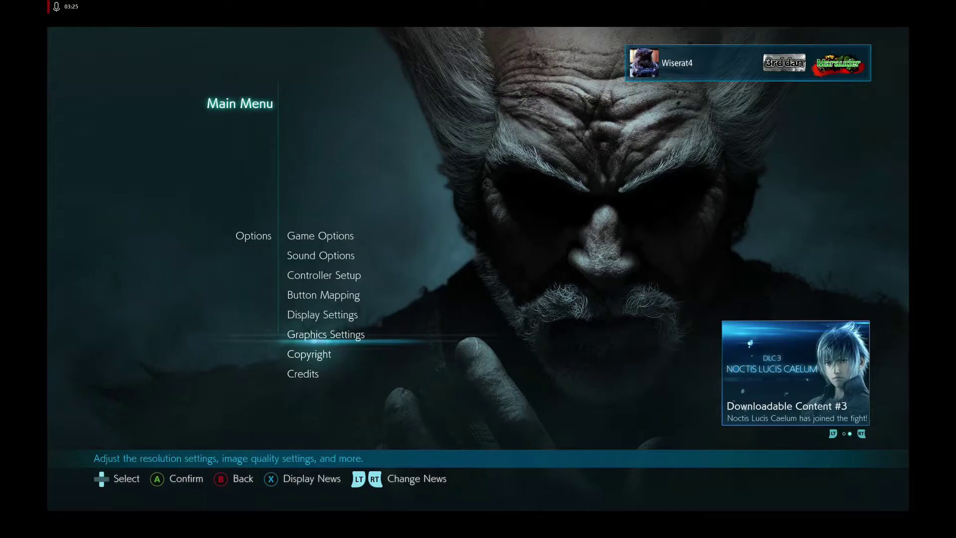
key(Escape)
Step: Run TekkenBotPrime.exe from Mods > TekkenBotPrime_v0.9.0 > TekkenBotPrime, and return to the TEKKEN 7 main menu
key(alt+Tab)
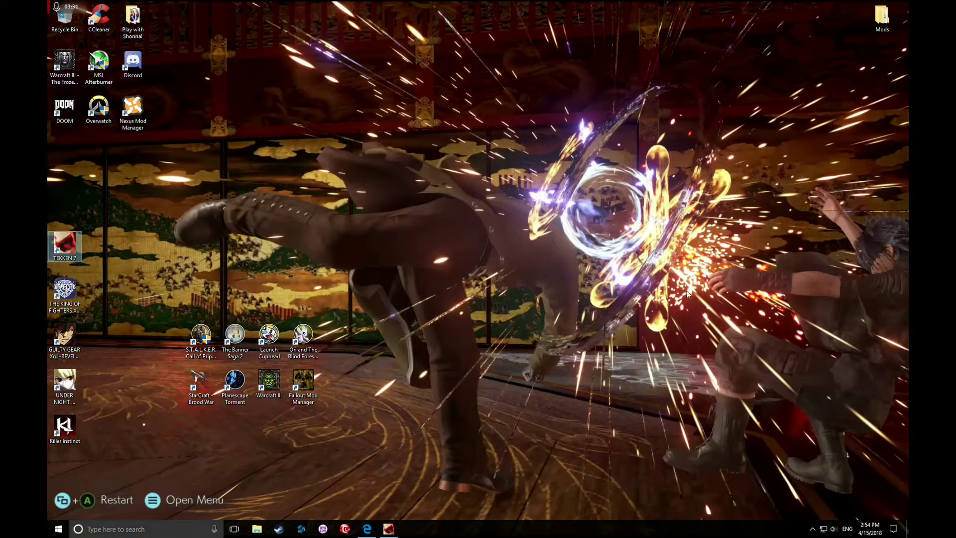
double_click(883, 16)
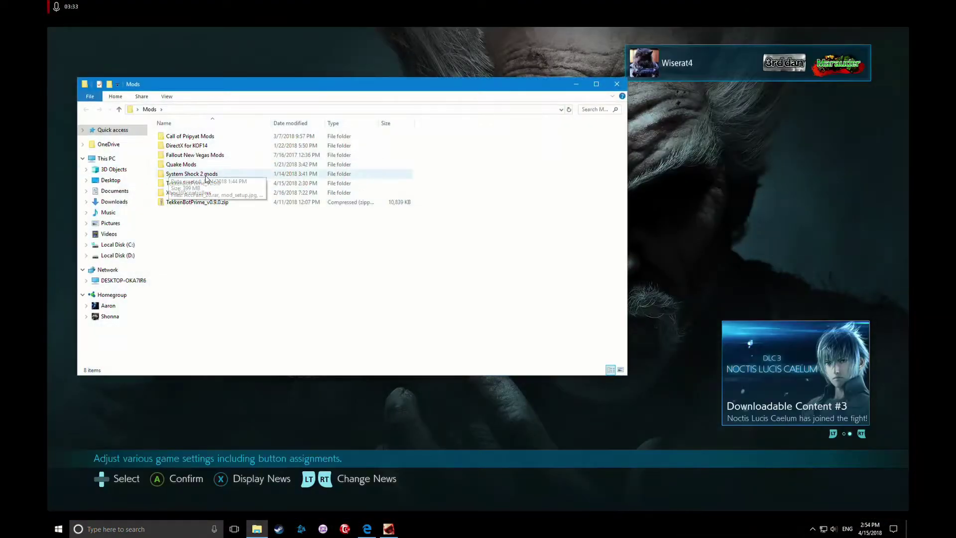
double_click(195, 183)
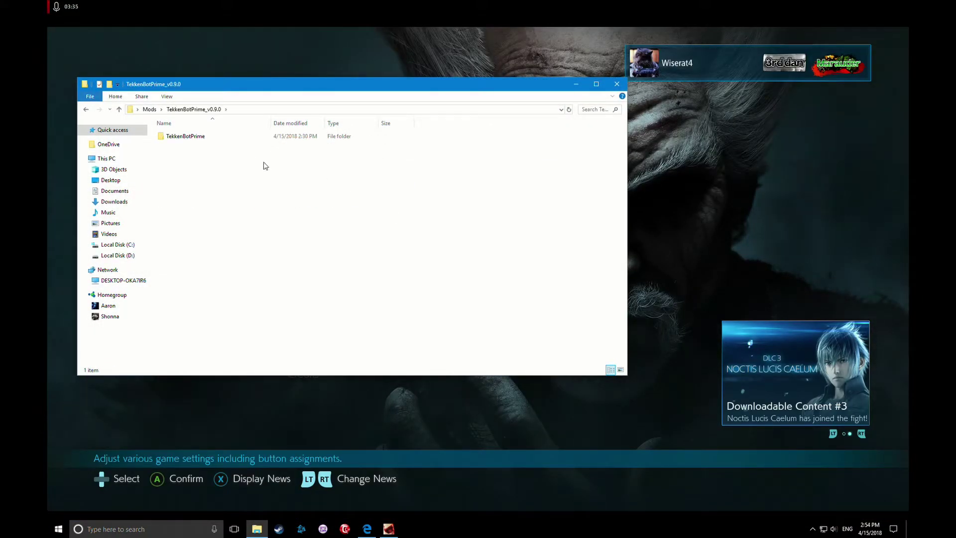
double_click(194, 136)
scroll(278, 181, down, 4)
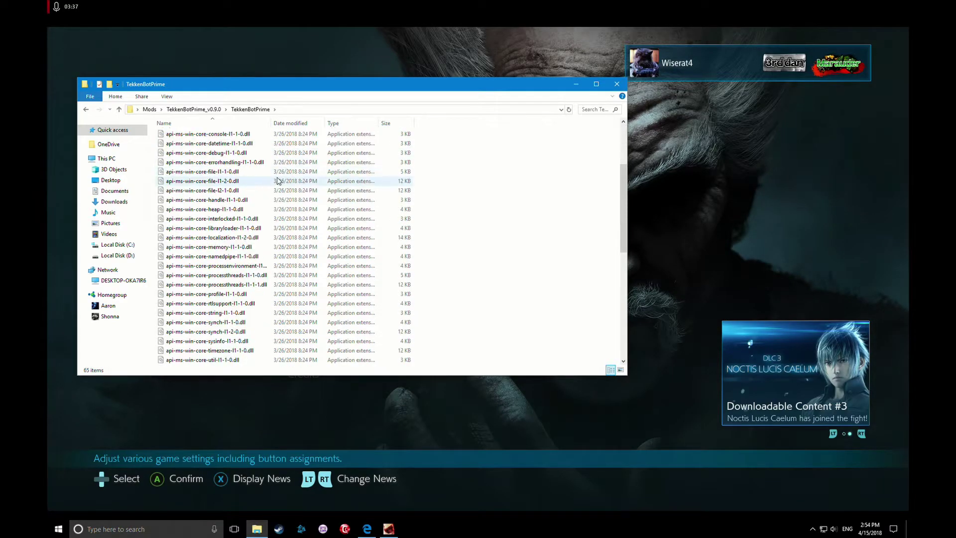
scroll(277, 181, down, 8)
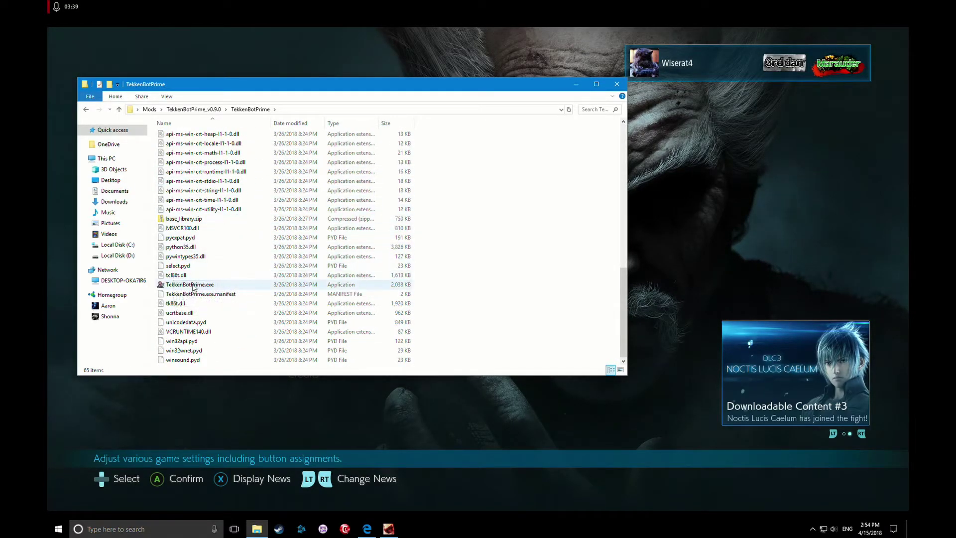
double_click(194, 284)
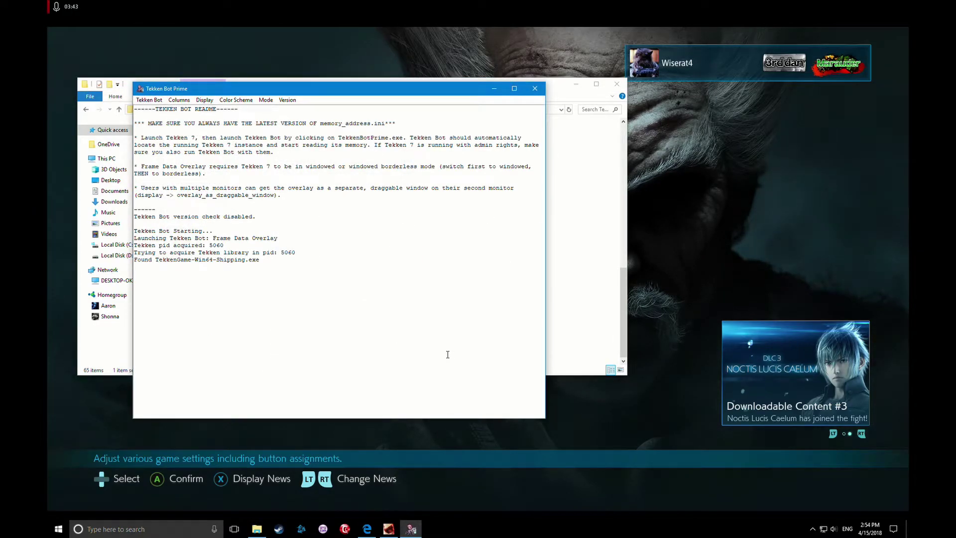
click(746, 196)
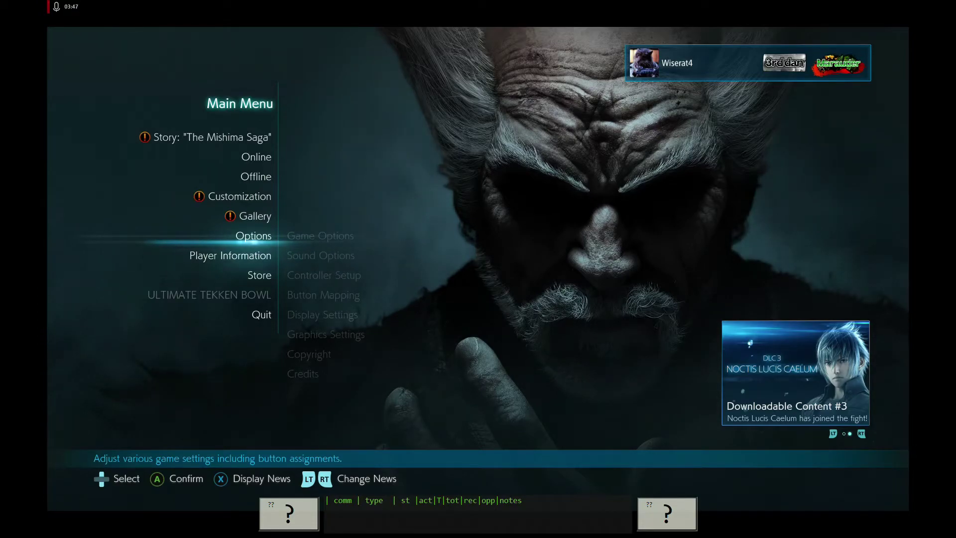
Step: Turn off the overlay_on_bottom display option in Tekken Bot Prime and return to the game
key(super+d)
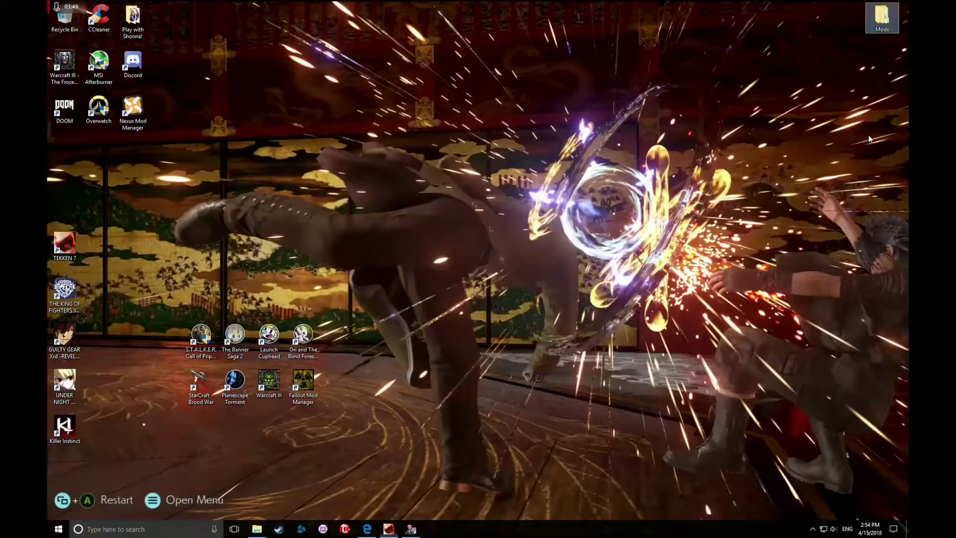
click(411, 529)
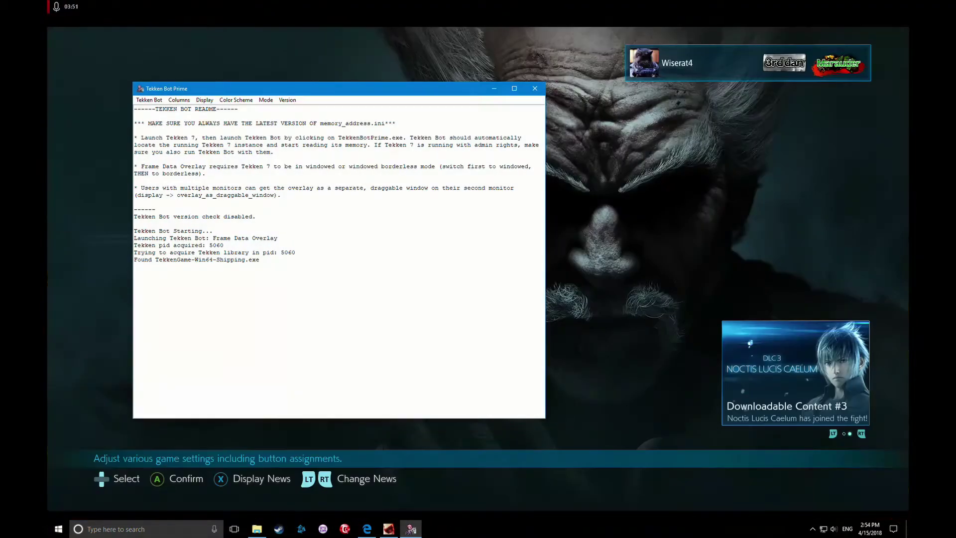
click(204, 100)
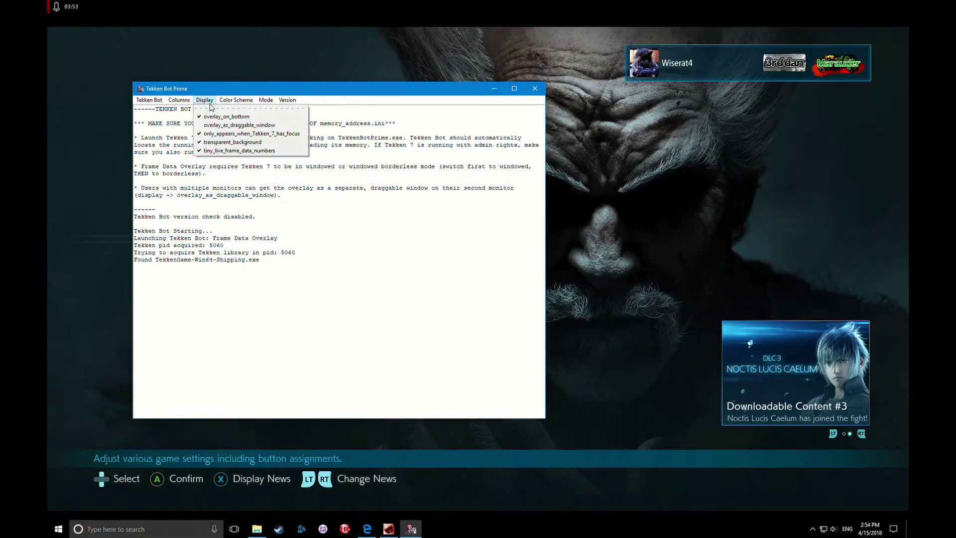
click(216, 118)
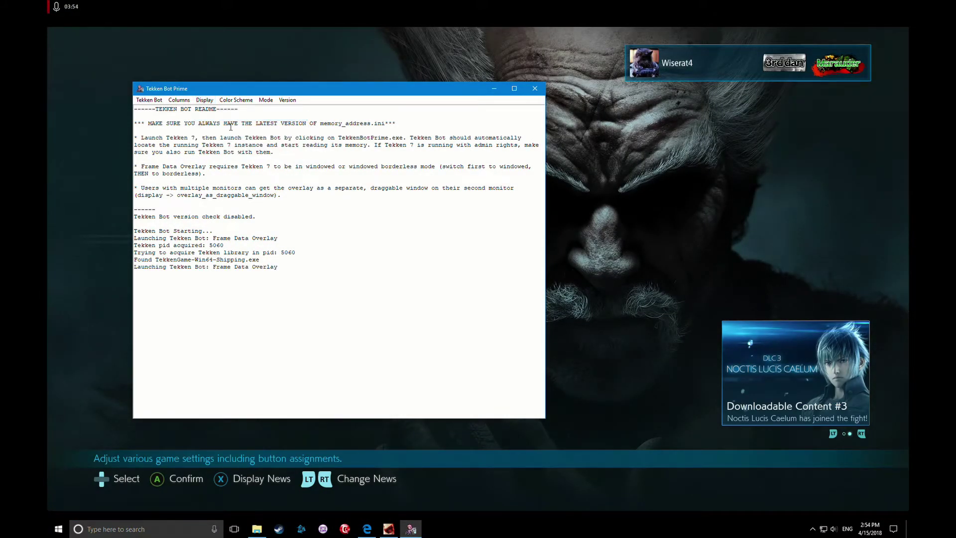
click(670, 274)
Step: Enter the practice mode under Offline and choose the left side
key(Up)
key(Up)
key(Up)
key(Up)
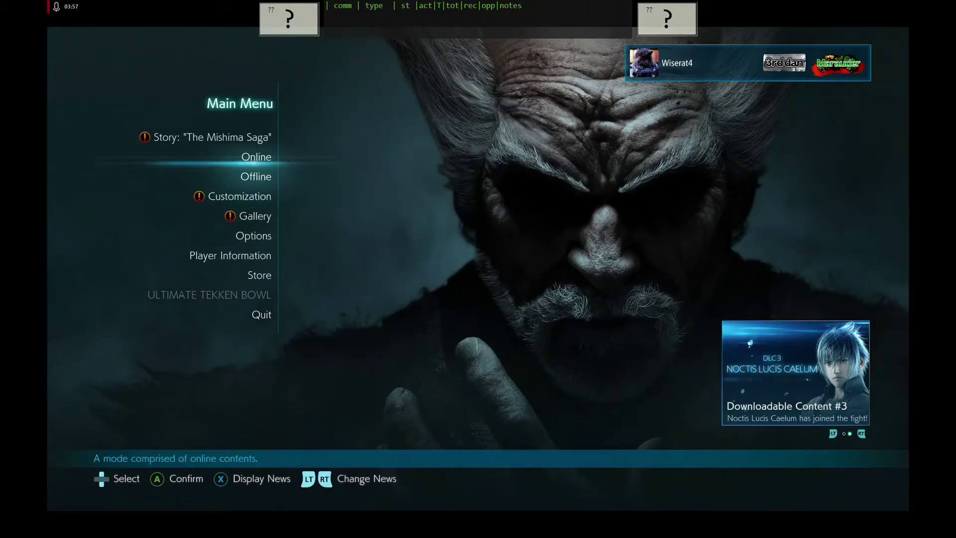
key(Down)
key(Return)
key(Down)
key(Down)
key(Down)
key(Return)
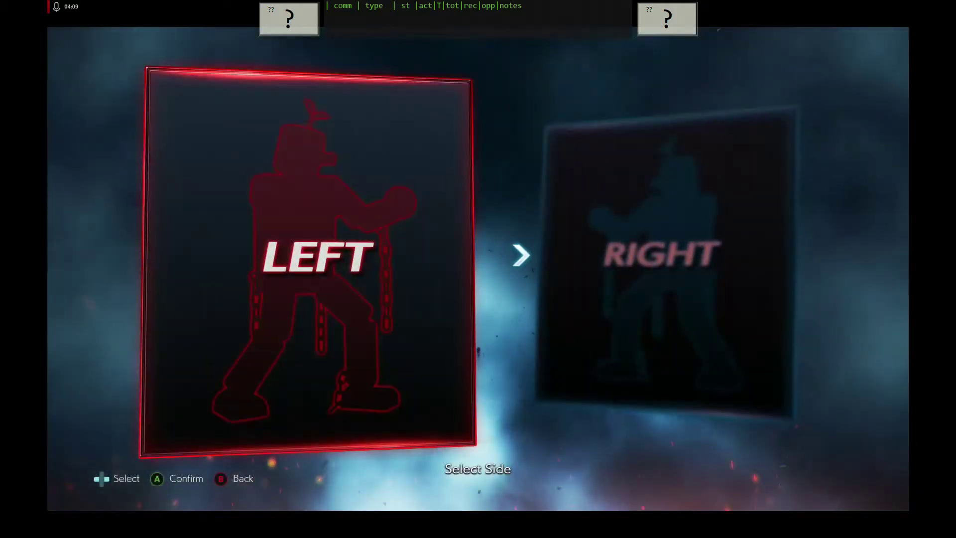
key(Return)
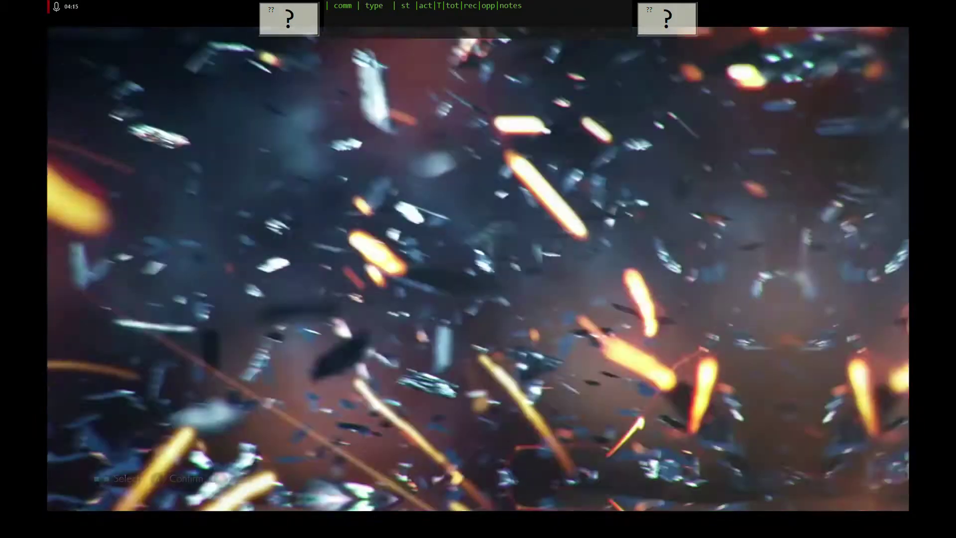
Step: Select Dragunov as the player character for the practice match
key(Left)
key(Left)
key(Left)
key(Left)
key(Left)
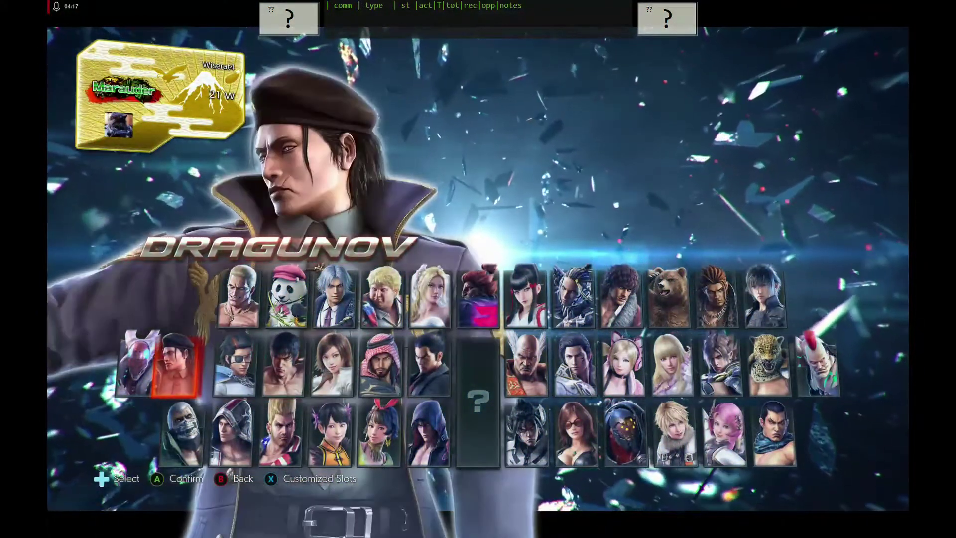
key(Return)
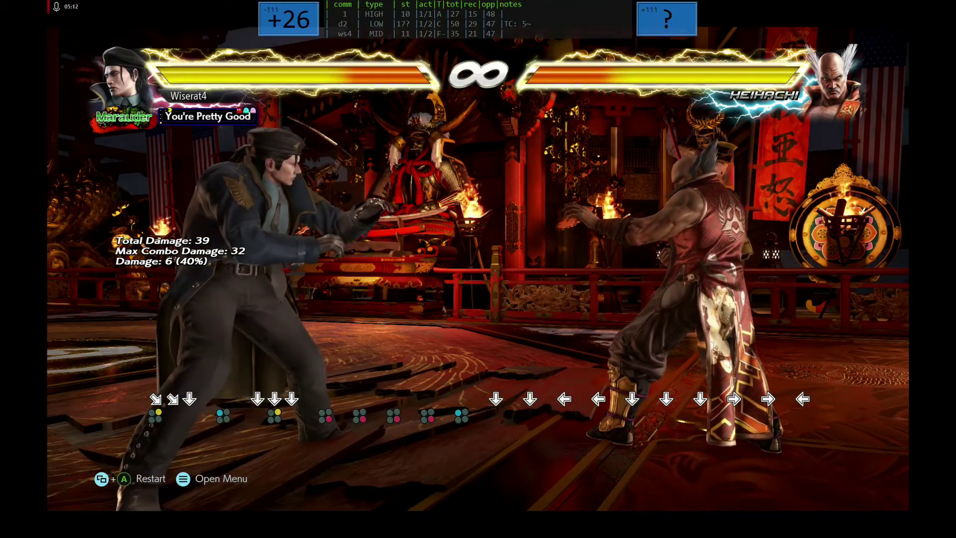
Step: Switch Tekken Bot Prime to the Command Input Overlay mode and return to the practice match
key(alt+Tab)
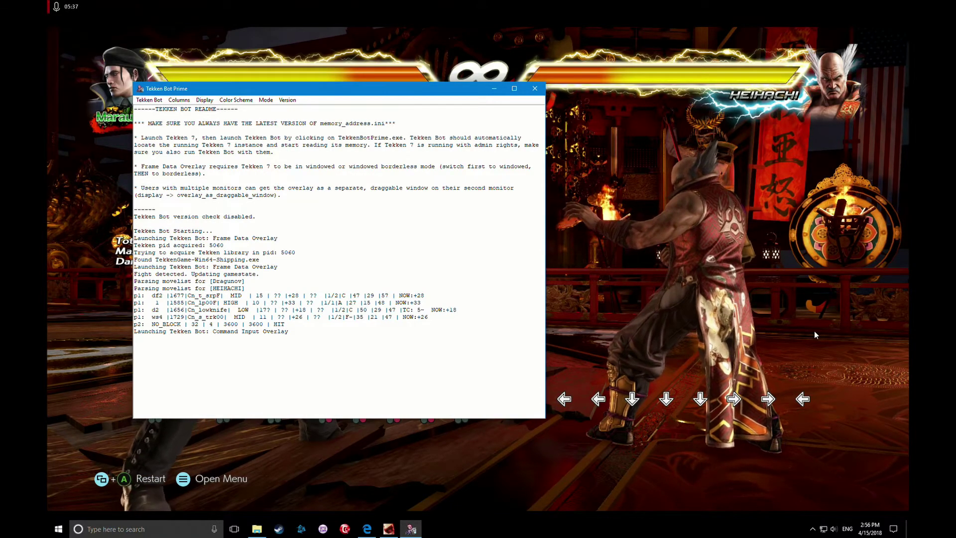
key(super+d)
click(402, 531)
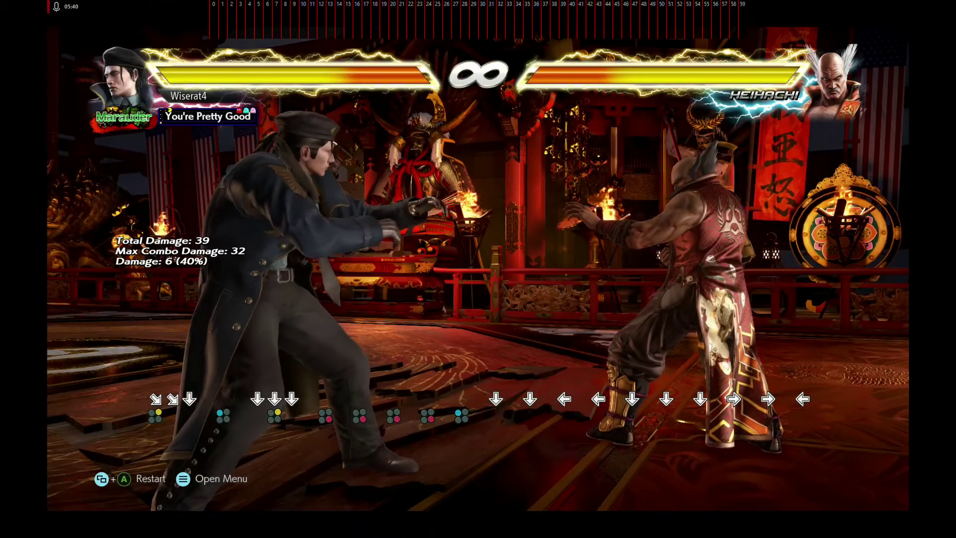